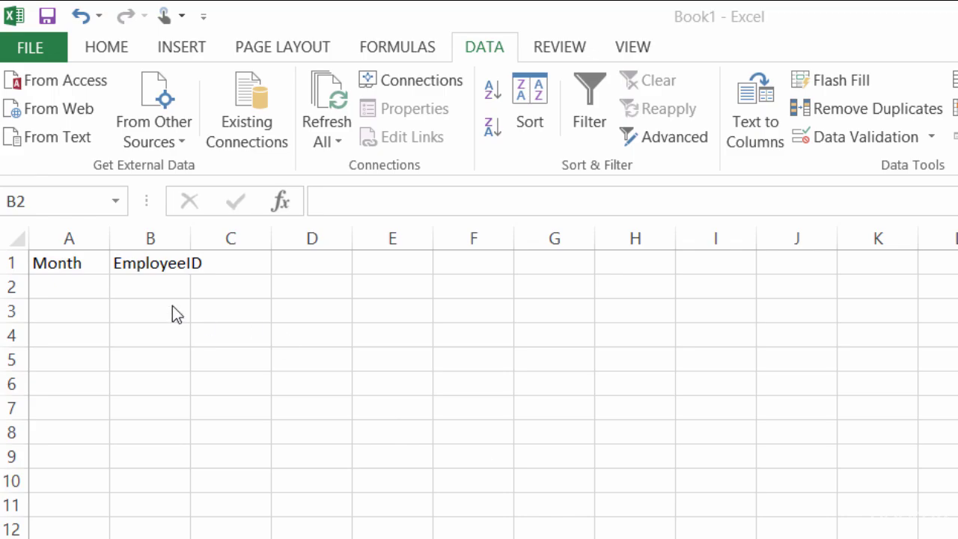
- Test the validation by entering 788 in cell B2, then cancel the rejected entry
{"action": "left_click", "coordinate": [154, 292]}
{"action": "type", "text": "788"}
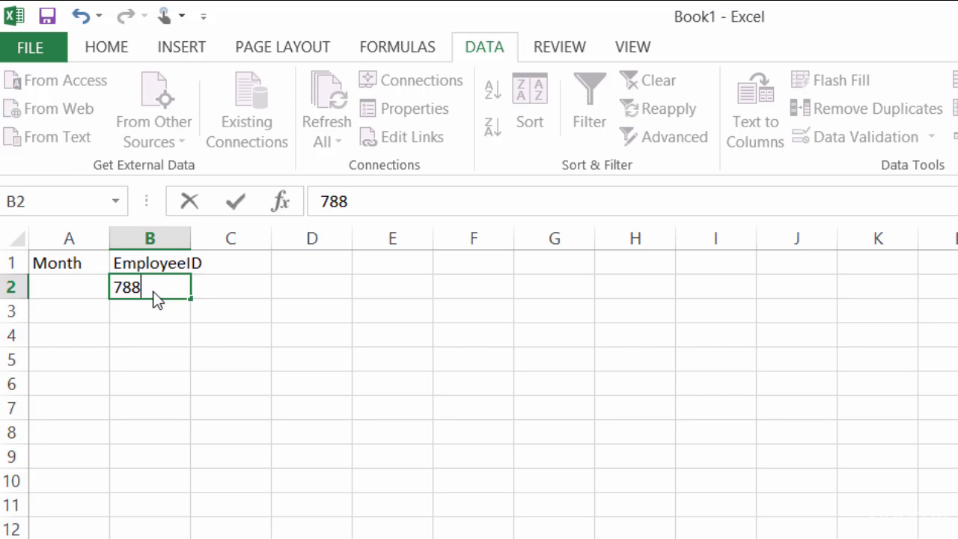
{"action": "key", "text": "Return"}
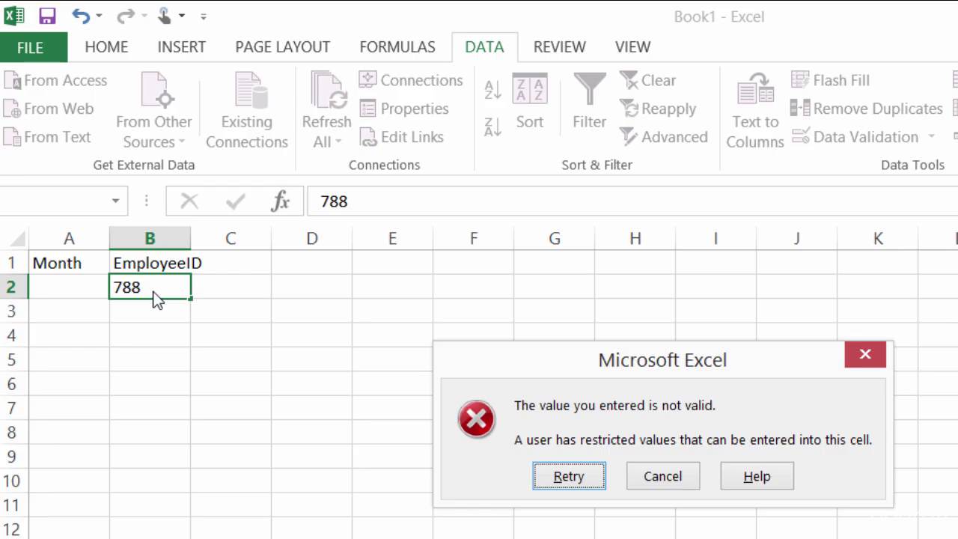
{"action": "left_click", "coordinate": [681, 493]}
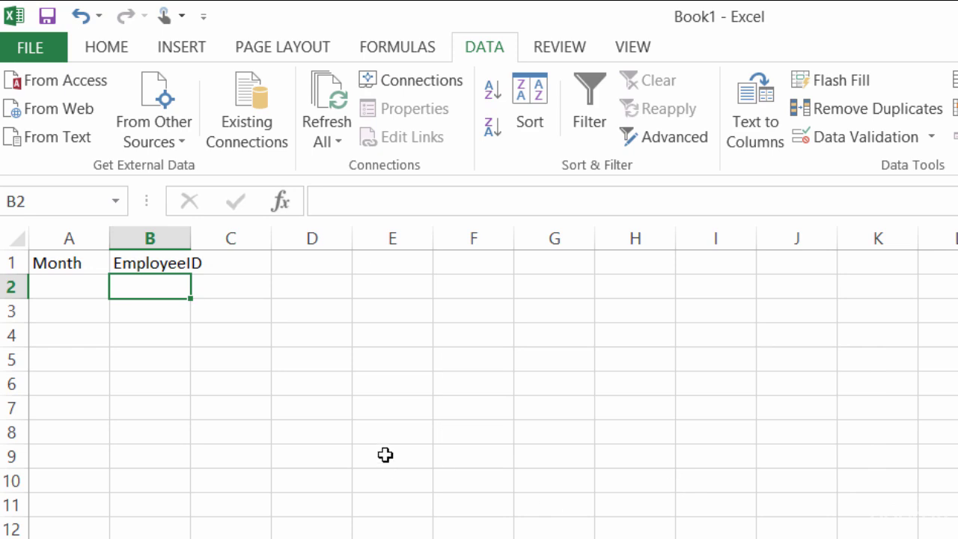
- Move through cells B3 and B5 in column B and return to B2
{"action": "left_click", "coordinate": [143, 308]}
{"action": "left_click", "coordinate": [143, 353]}
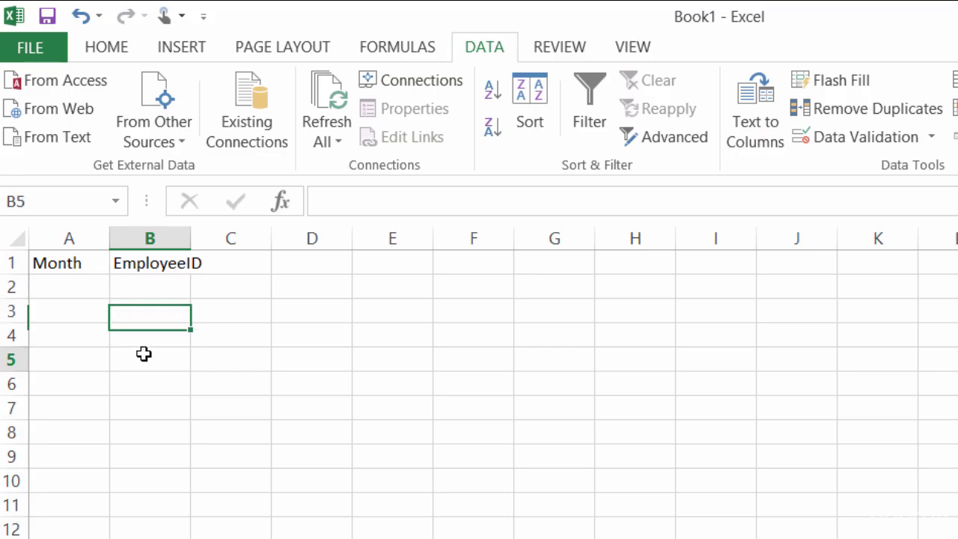
{"action": "left_click", "coordinate": [145, 292]}
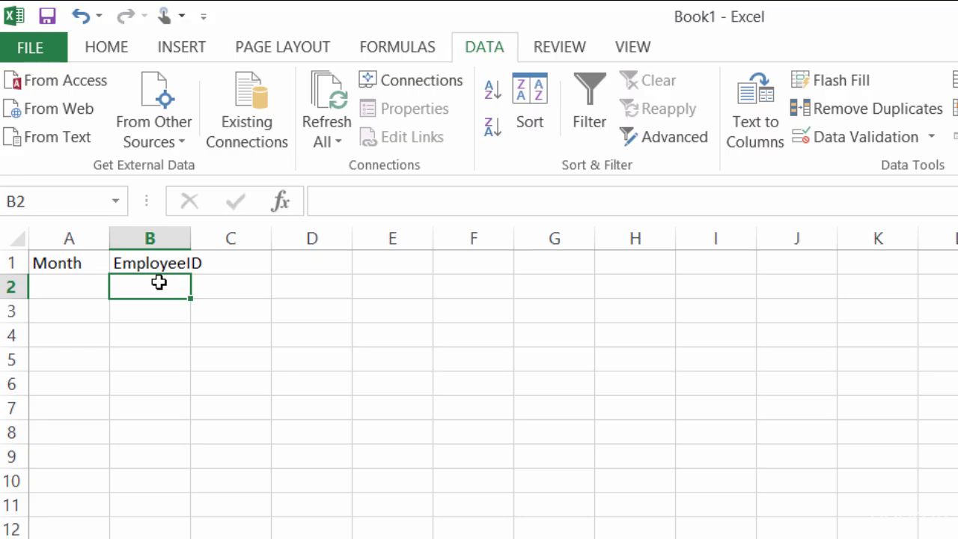
- Open Data Validation for column B and title the input message 'ID Number'
{"action": "left_click", "coordinate": [158, 240]}
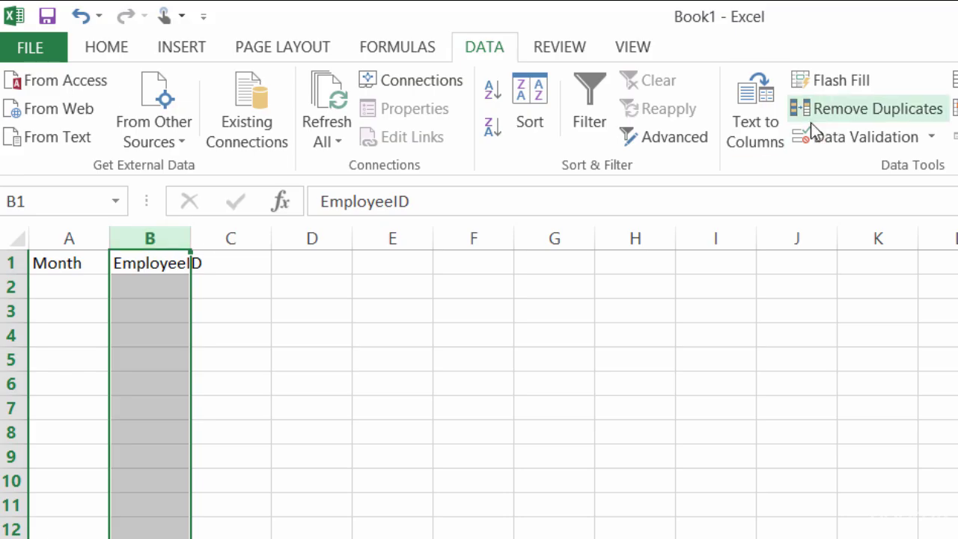
{"action": "left_click", "coordinate": [830, 138]}
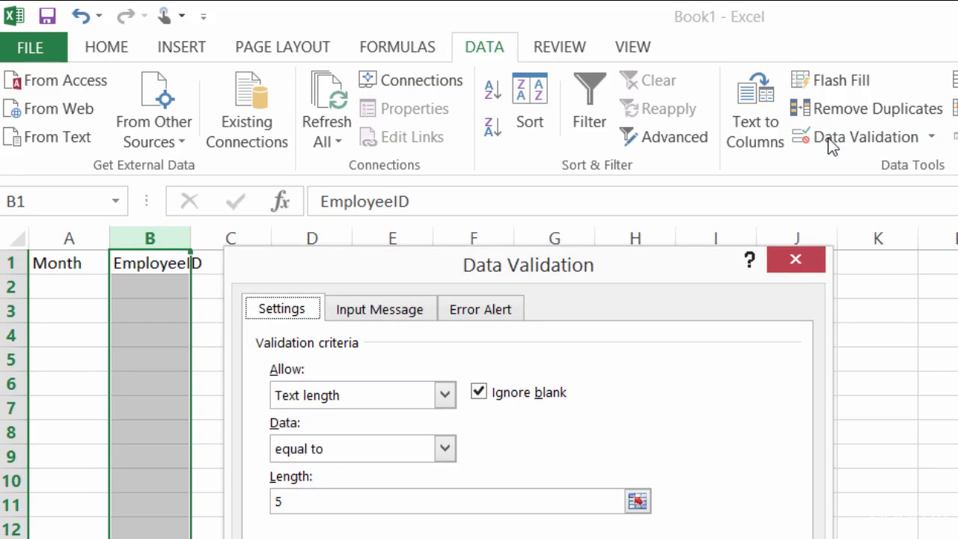
{"action": "left_click", "coordinate": [366, 312]}
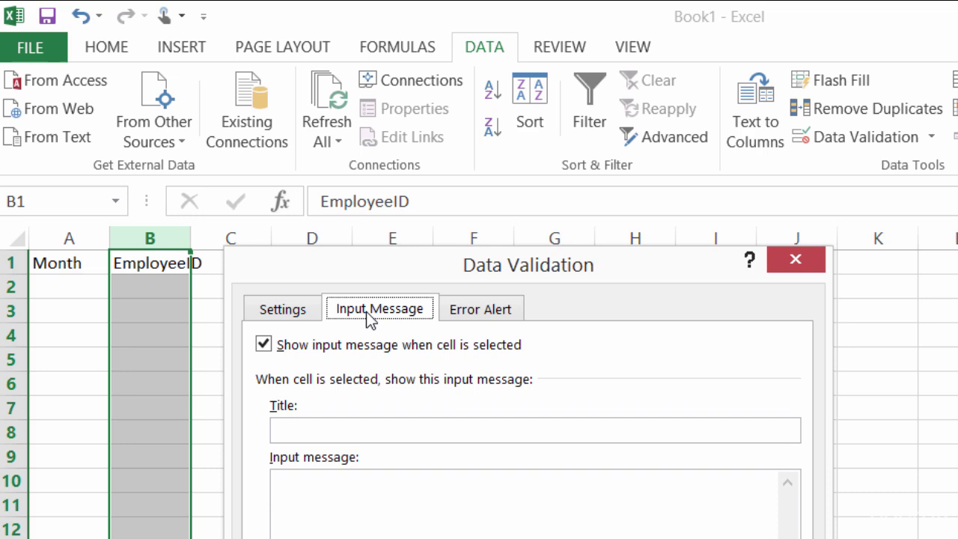
{"action": "left_click", "coordinate": [387, 431]}
{"action": "type", "text": "ID NU"}
{"action": "key", "text": "BackSpace"}
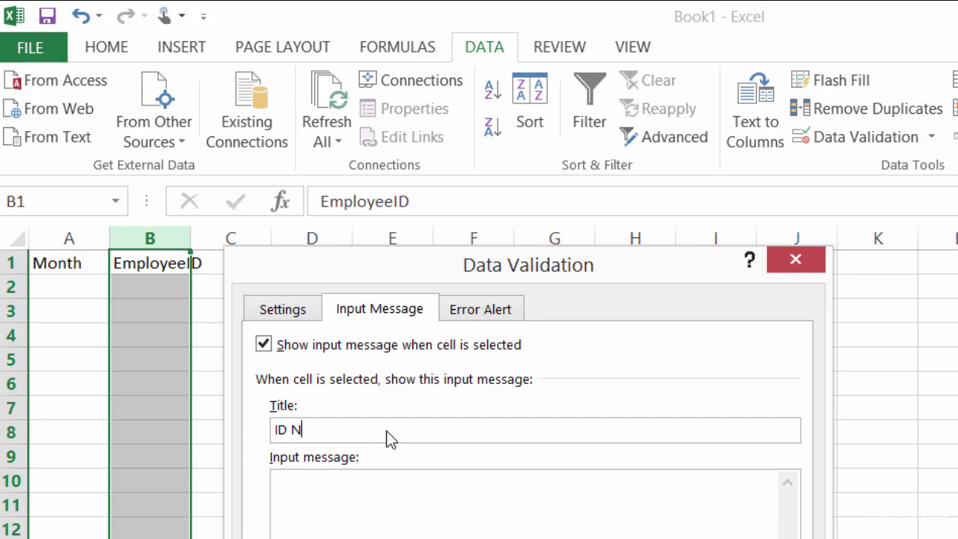
{"action": "type", "text": "umber"}
- Enter the input message text 'Please type your 5 digit employee id'
{"action": "left_click", "coordinate": [393, 495]}
{"action": "type", "text": "Please tyo"}
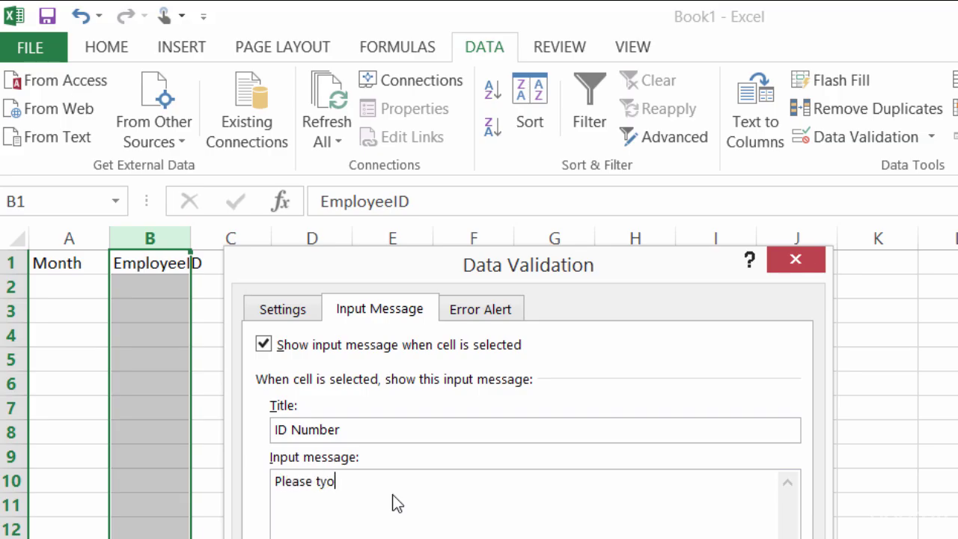
{"action": "key", "text": "BackSpace"}
{"action": "type", "text": "pe your 5 digit employee id"}
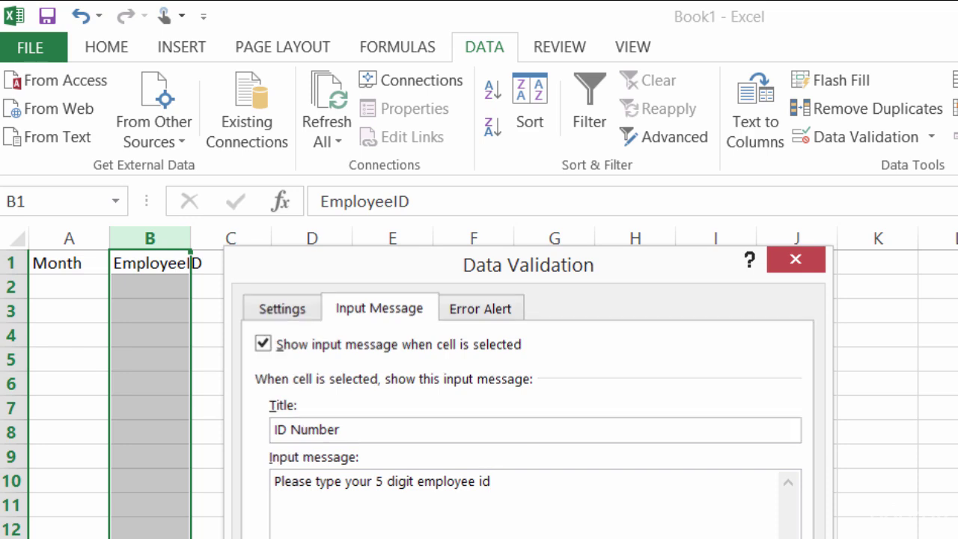
- Apply the validation and confirm the ID Number tip appears on cells B2 through B7
{"action": "key", "text": "Return"}
{"action": "left_click", "coordinate": [473, 535]}
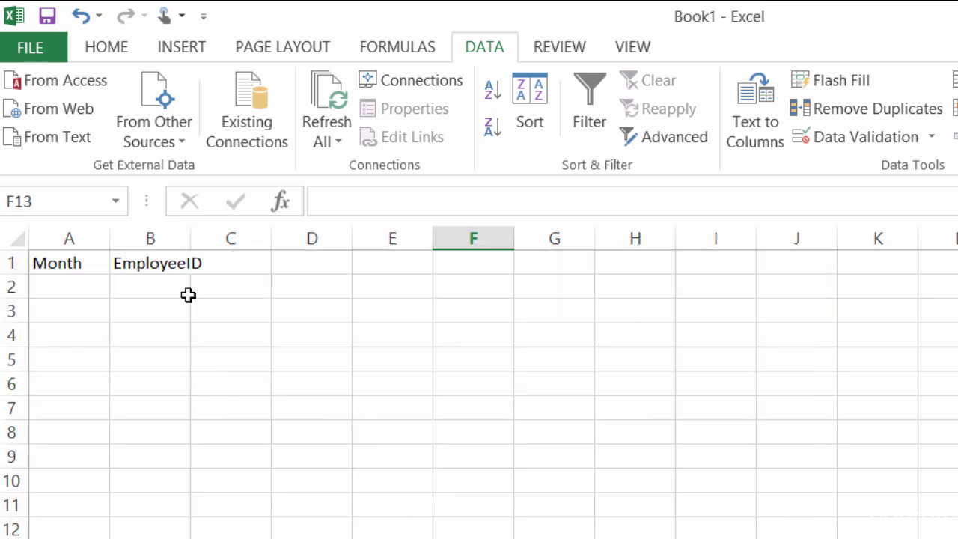
{"action": "left_click", "coordinate": [144, 281]}
{"action": "left_click", "coordinate": [135, 321]}
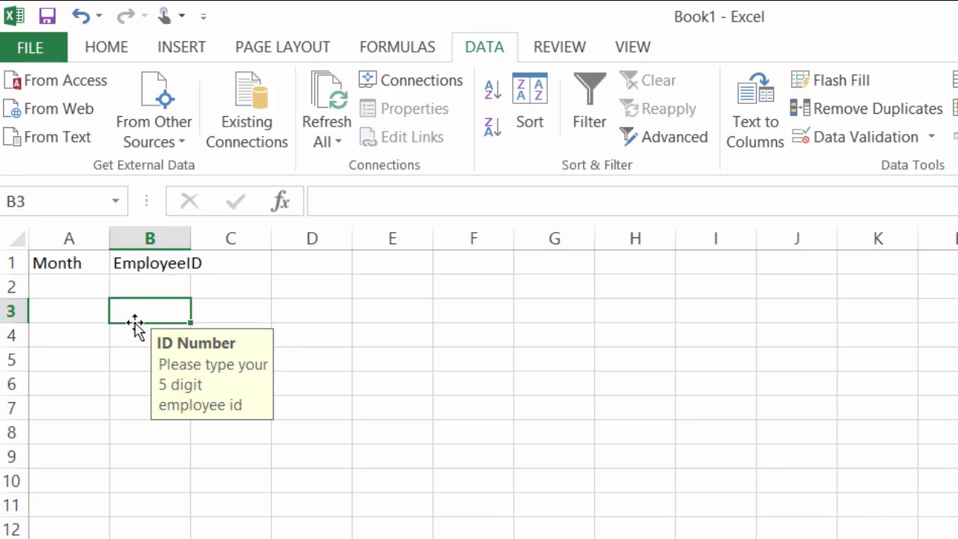
{"action": "left_click", "coordinate": [132, 339]}
{"action": "left_click", "coordinate": [133, 362]}
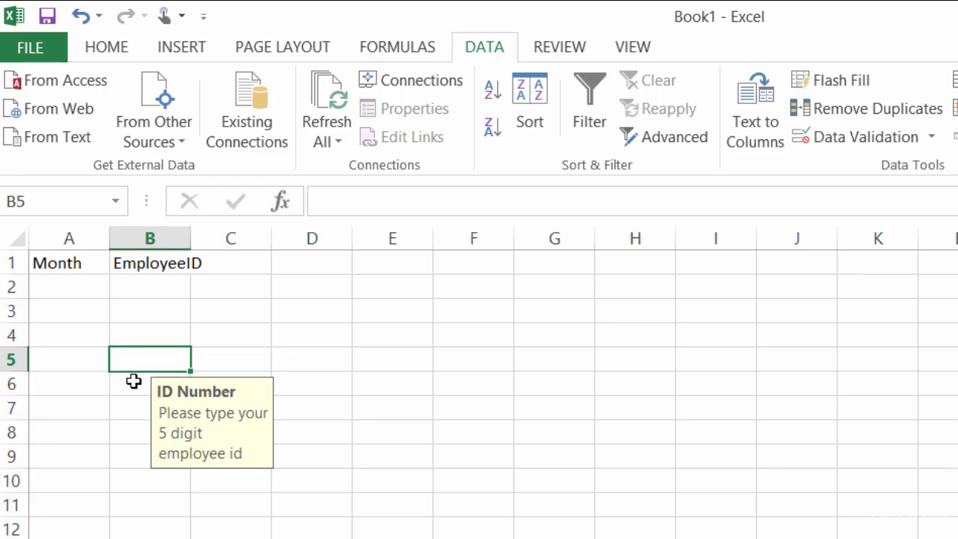
{"action": "left_click", "coordinate": [133, 382]}
{"action": "left_click", "coordinate": [133, 404]}
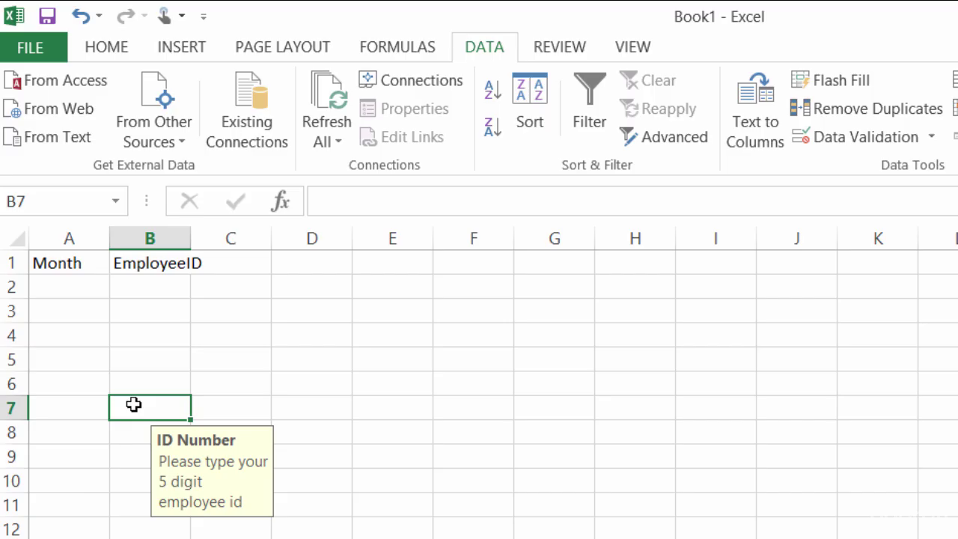
{"action": "left_click_drag", "start_coordinate": [151, 356], "coordinate": [152, 317]}
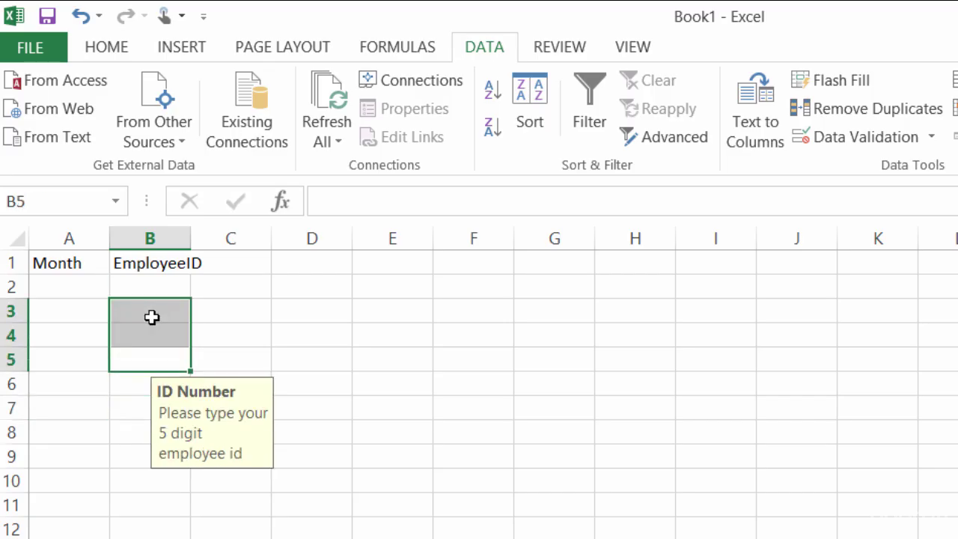
{"action": "left_click", "coordinate": [152, 317]}
{"action": "left_click", "coordinate": [144, 289]}
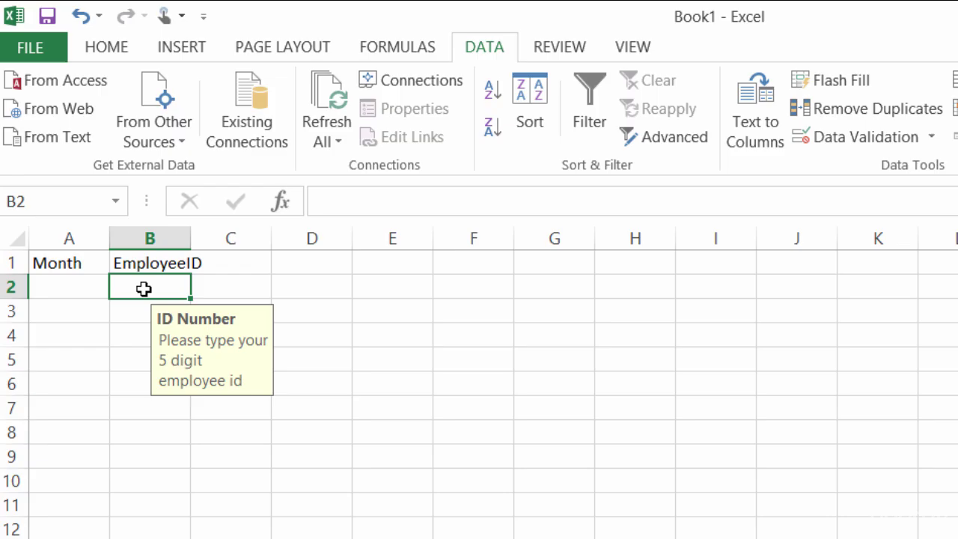
- Reopen Data Validation for column B on the Error Alert settings
{"action": "left_click", "coordinate": [143, 238]}
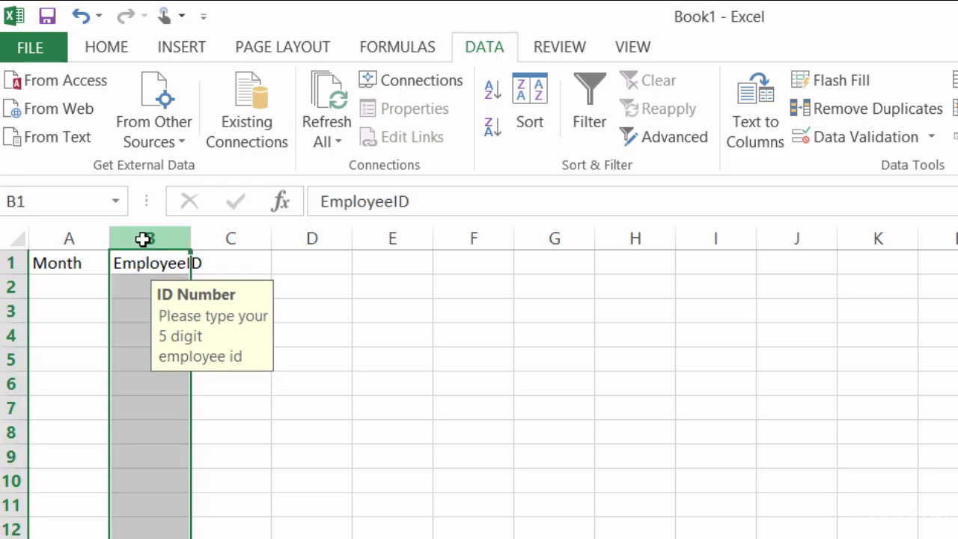
{"action": "left_click", "coordinate": [841, 139]}
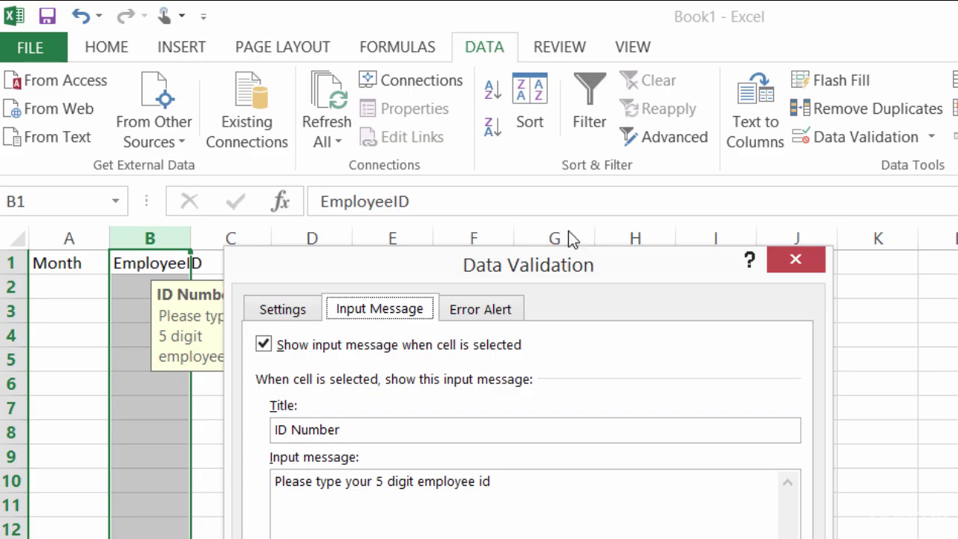
{"action": "left_click", "coordinate": [468, 310]}
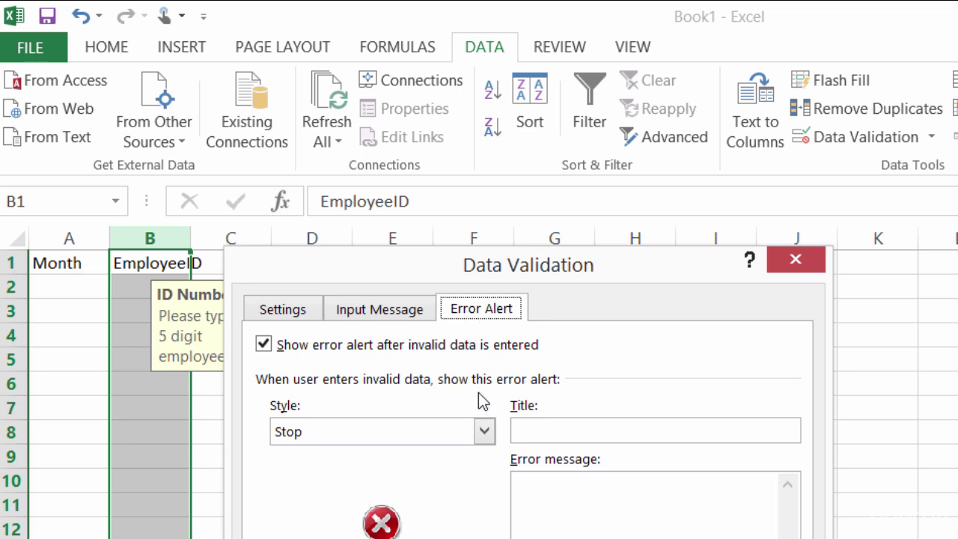
- Try the Information and Warning alert styles, then settle on Stop
{"action": "left_click", "coordinate": [484, 432]}
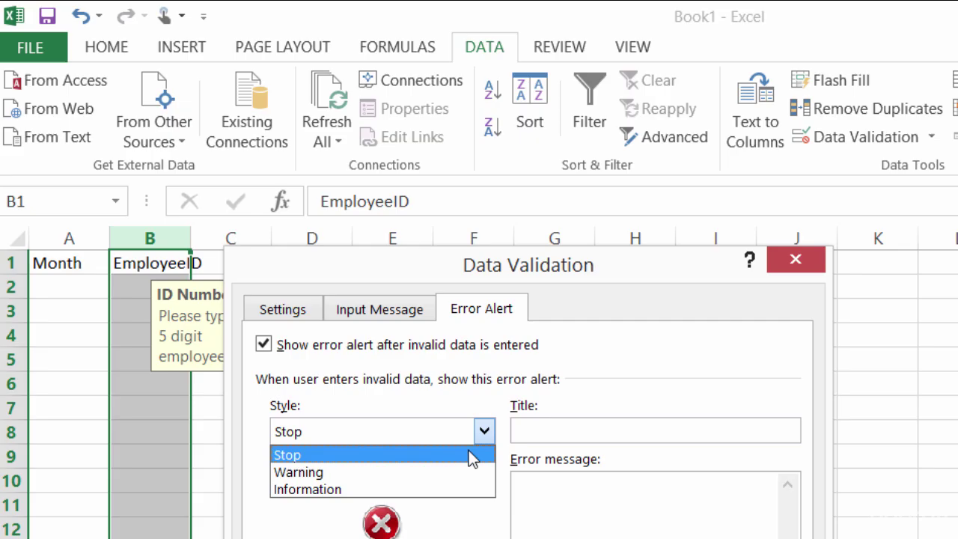
{"action": "left_click", "coordinate": [458, 489]}
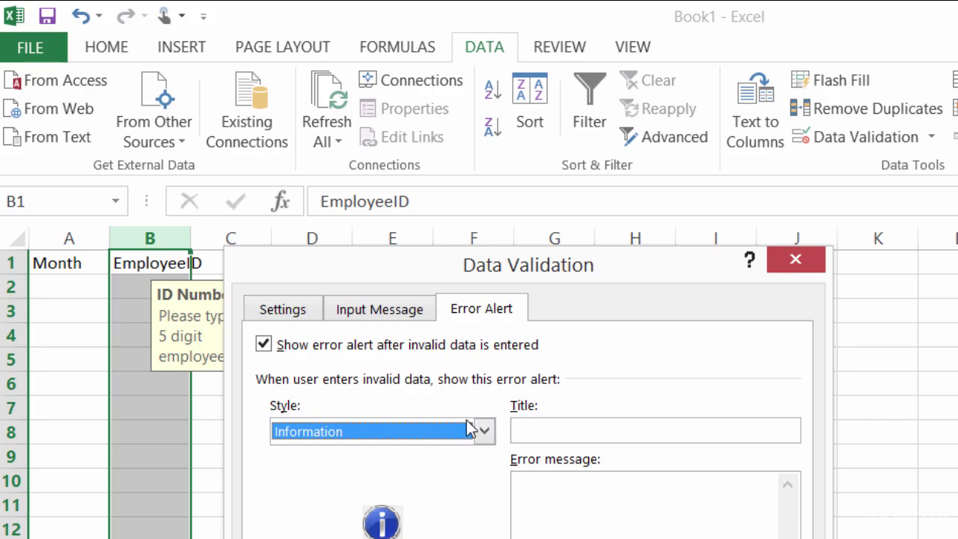
{"action": "left_click", "coordinate": [484, 432]}
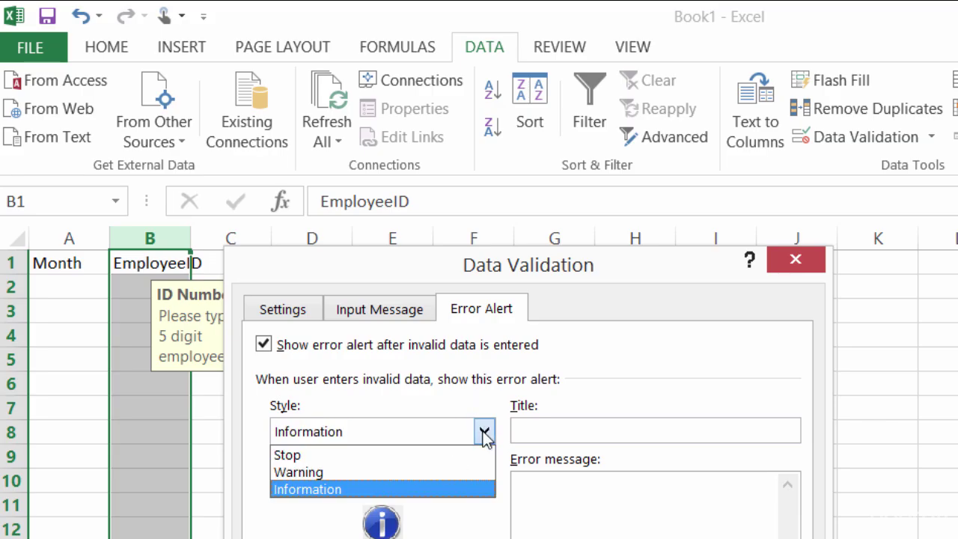
{"action": "left_click", "coordinate": [470, 473]}
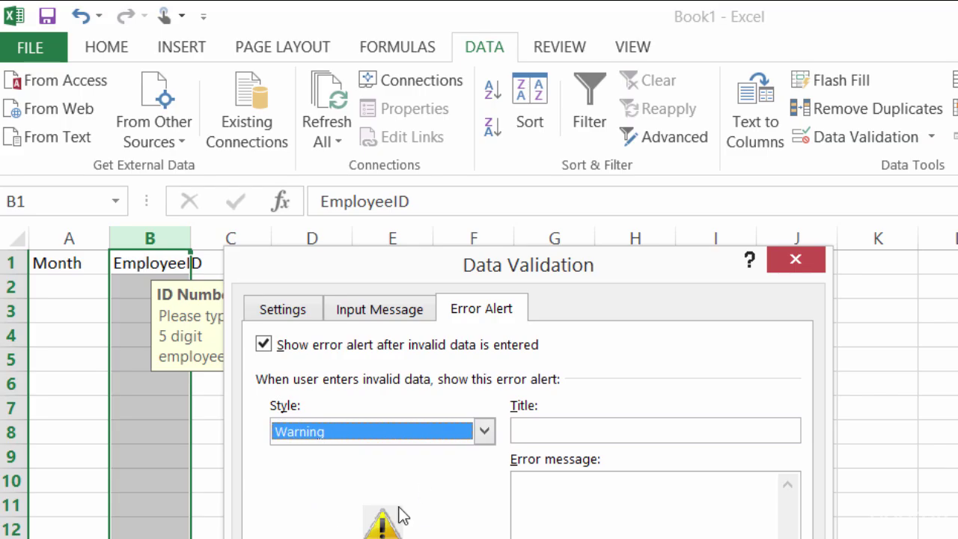
{"action": "left_click", "coordinate": [485, 433]}
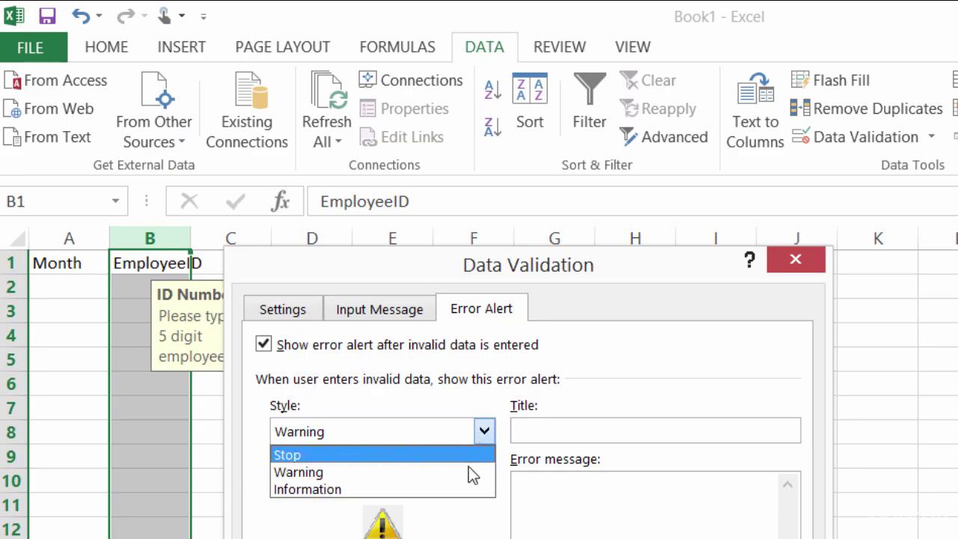
{"action": "left_click", "coordinate": [459, 455]}
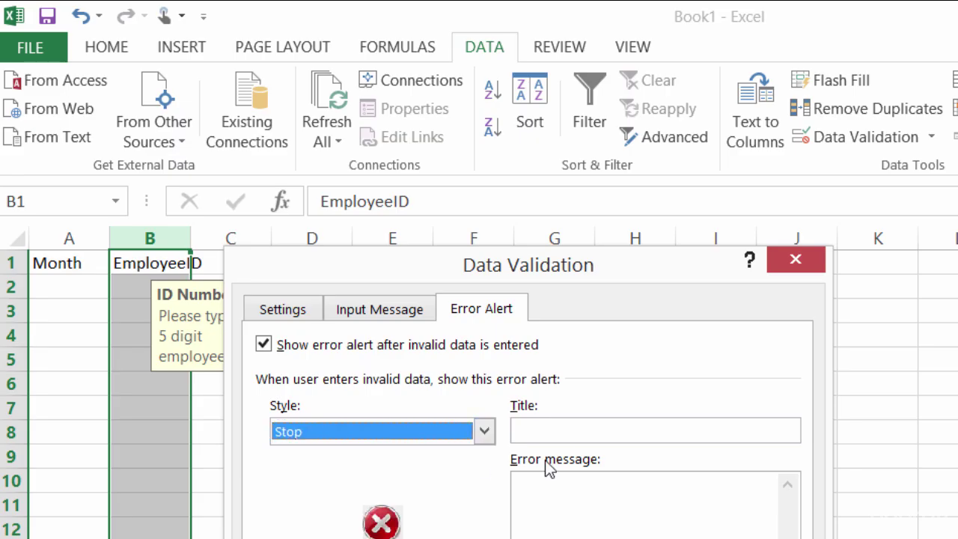
- Title the Stop alert 'Employee ID' with message 'You must enter a 5 digit number ONLY!!!!!!' and confirm
{"action": "left_click", "coordinate": [557, 440]}
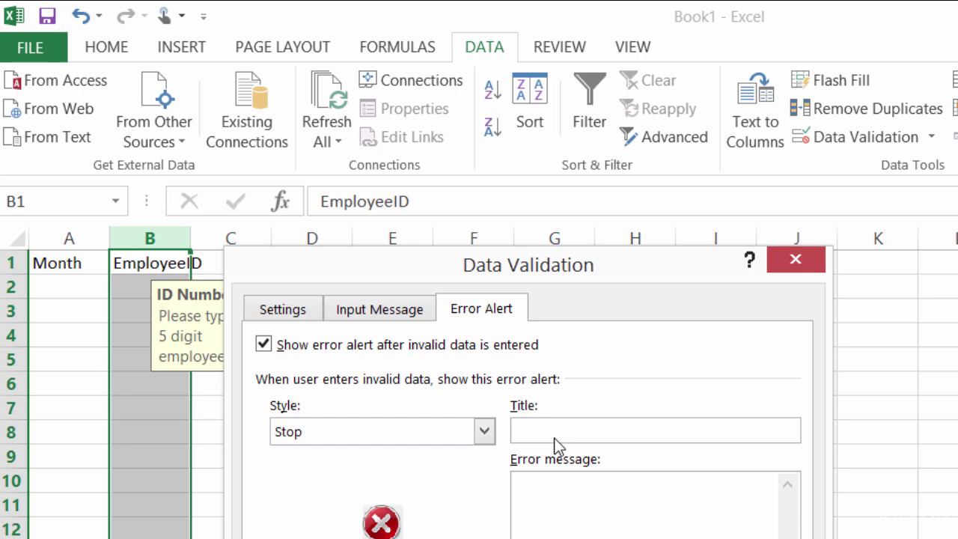
{"action": "type", "text": "Employee ID"}
{"action": "left_click", "coordinate": [670, 520]}
{"action": "type", "text": "You m"}
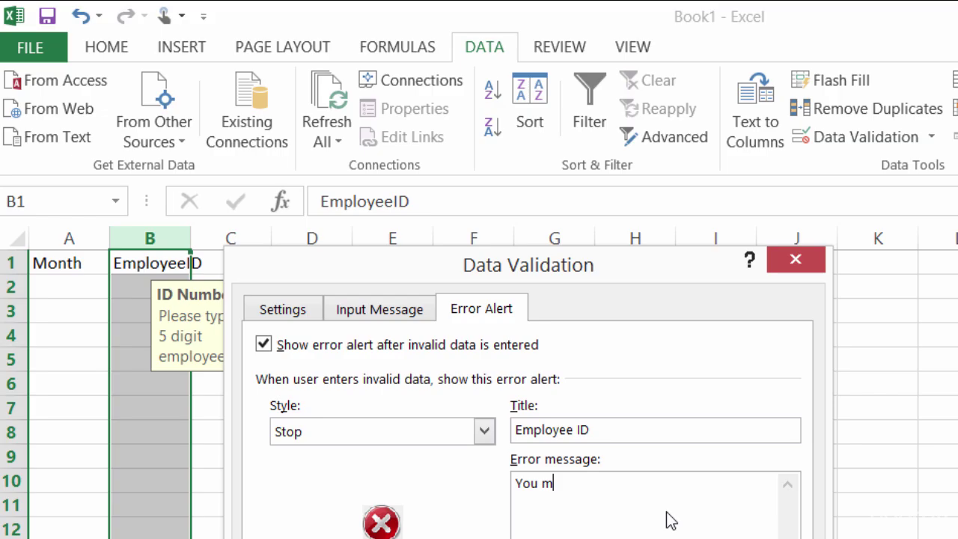
{"action": "type", "text": "ust enter a 5 digit "}
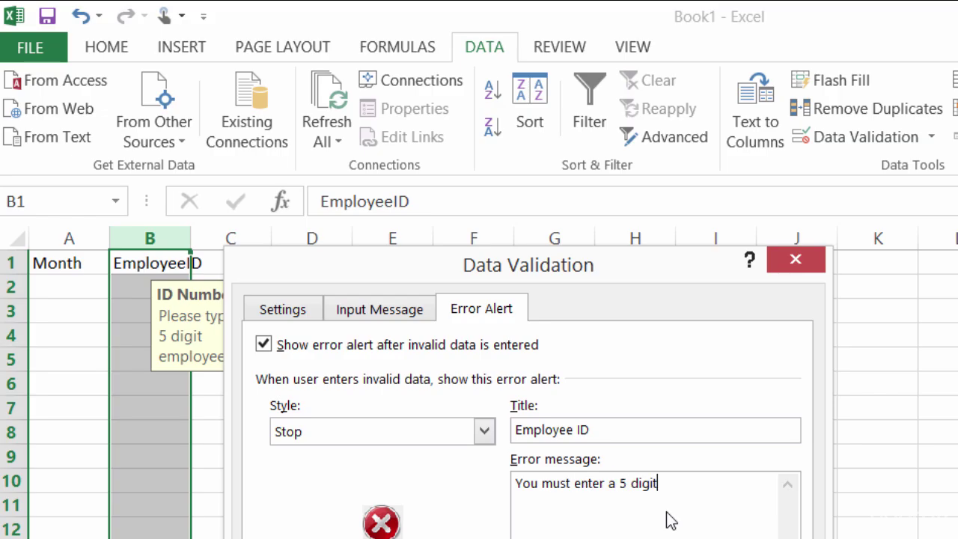
{"action": "type", "text": "number ONLY!!!!!!"}
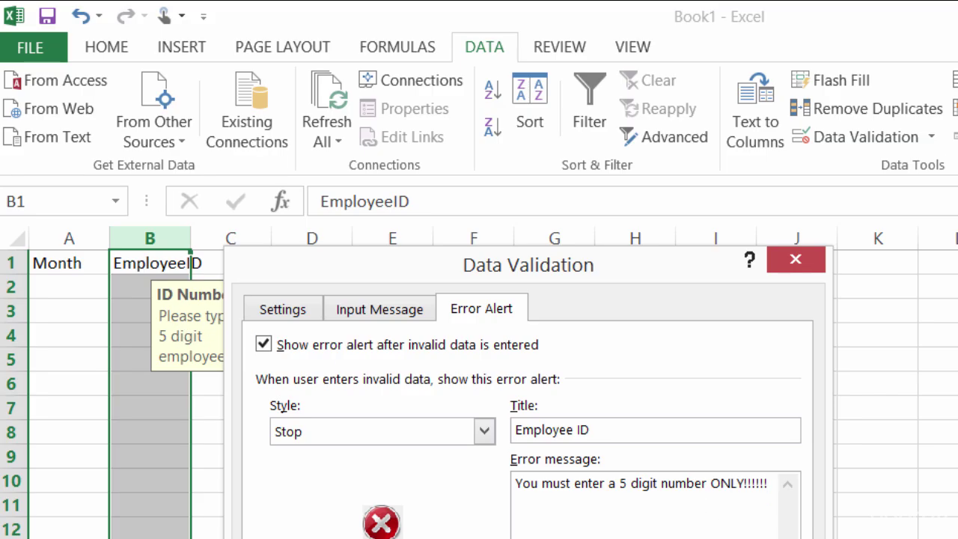
{"action": "key", "text": "Return"}
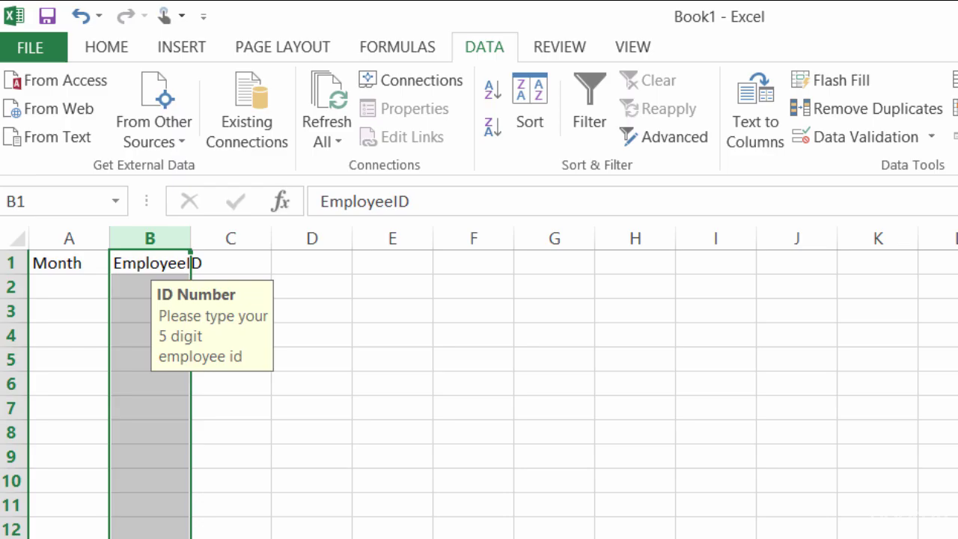
{"action": "left_click", "coordinate": [135, 292]}
{"action": "type", "text": "345678i9o"}
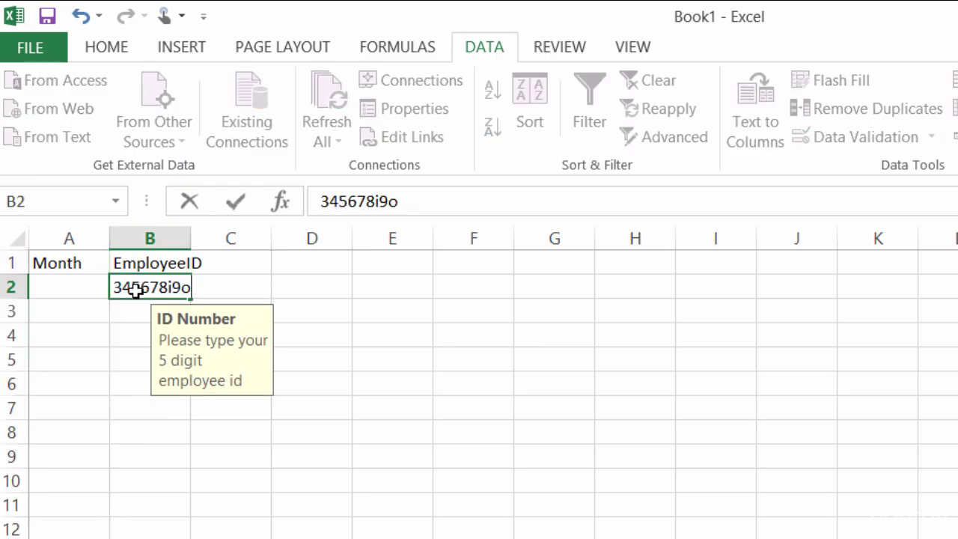
{"action": "key", "text": "Return"}
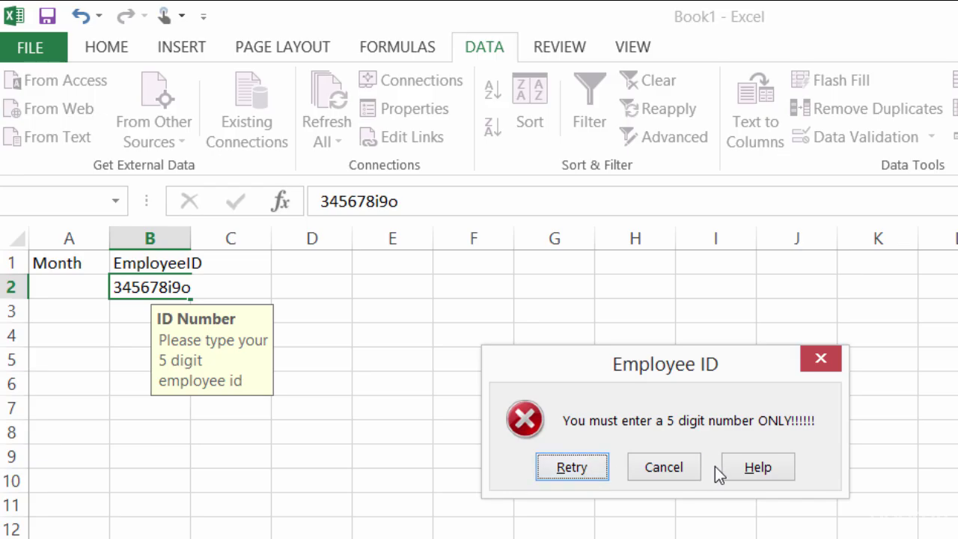
{"action": "left_click", "coordinate": [819, 358]}
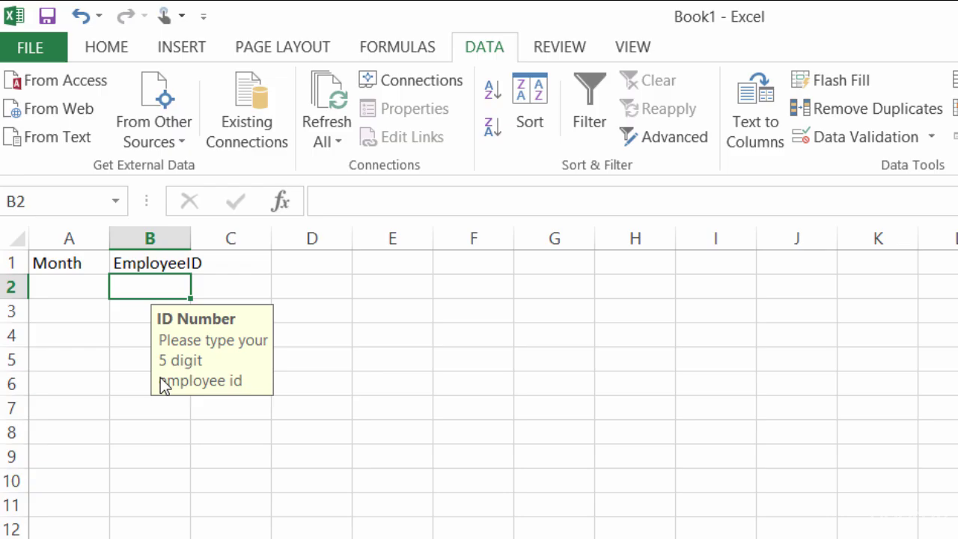
- Reopen Data Validation to review the Input Message and Employee ID Error Alert settings
{"action": "left_click", "coordinate": [844, 139]}
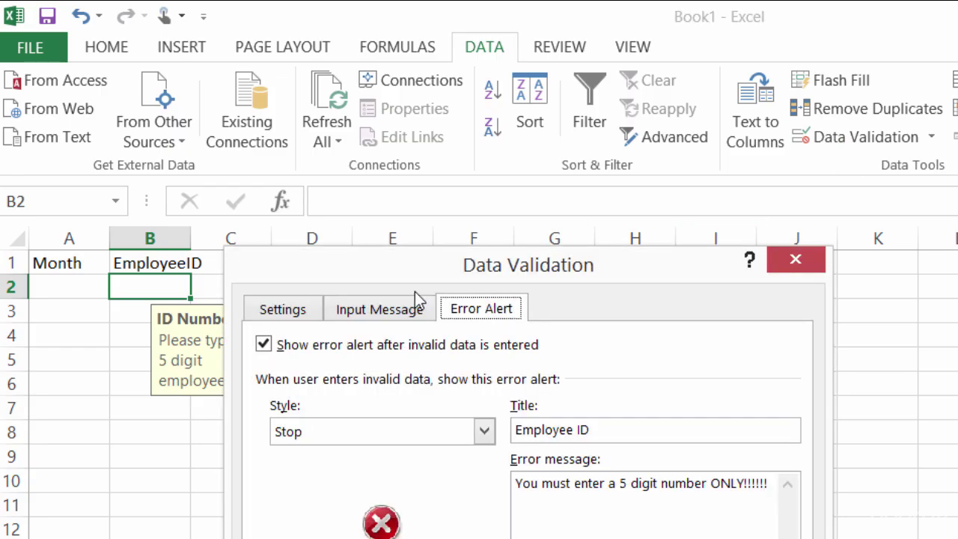
{"action": "left_click", "coordinate": [385, 309]}
{"action": "left_click", "coordinate": [468, 312]}
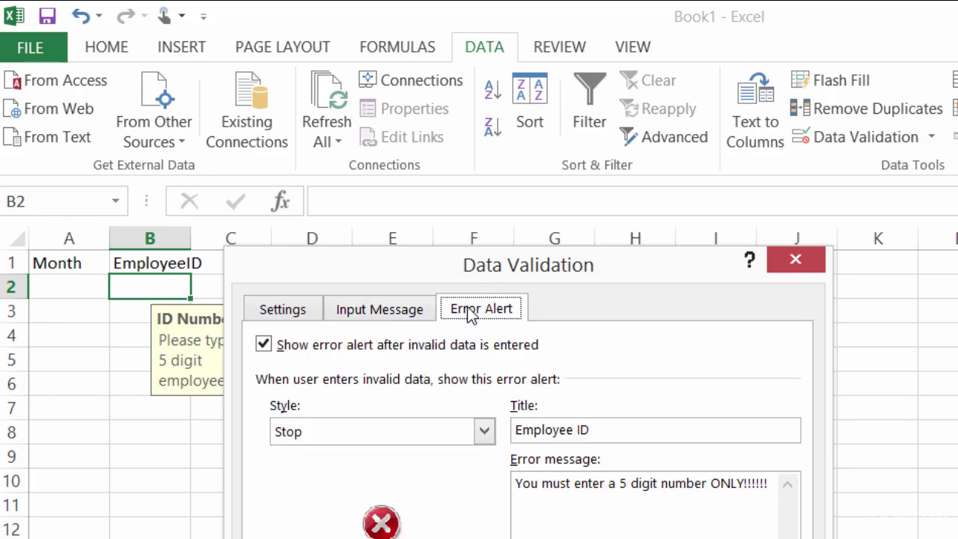